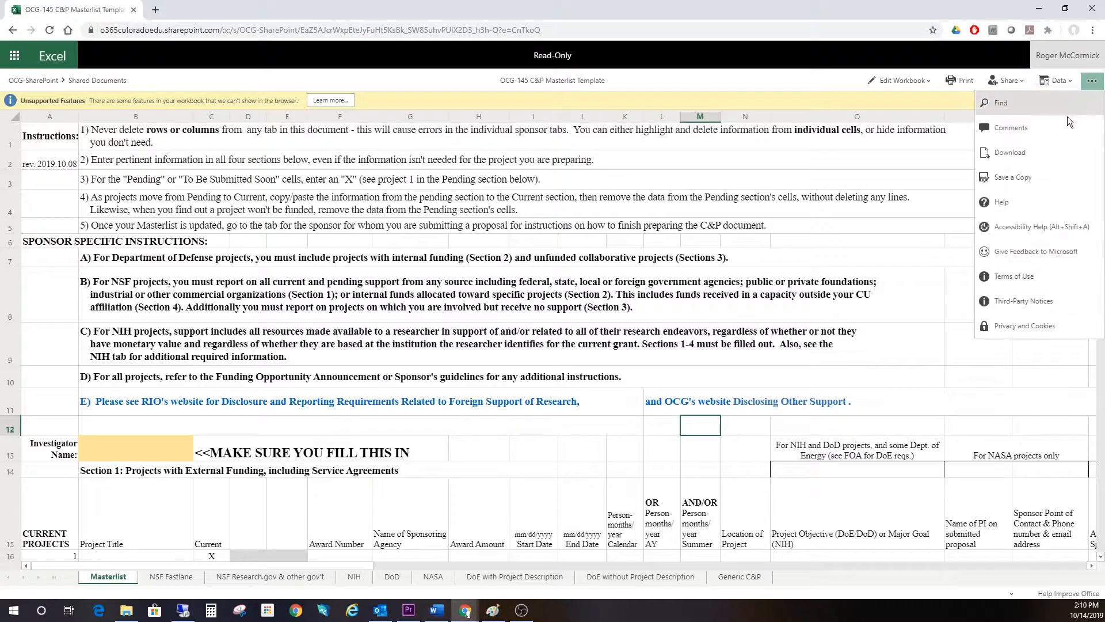
Download the OCG-145 C&P Masterlist Template workbook and open the downloaded copy from the Downloads folder in desktop Excel
left_click(1032, 150)
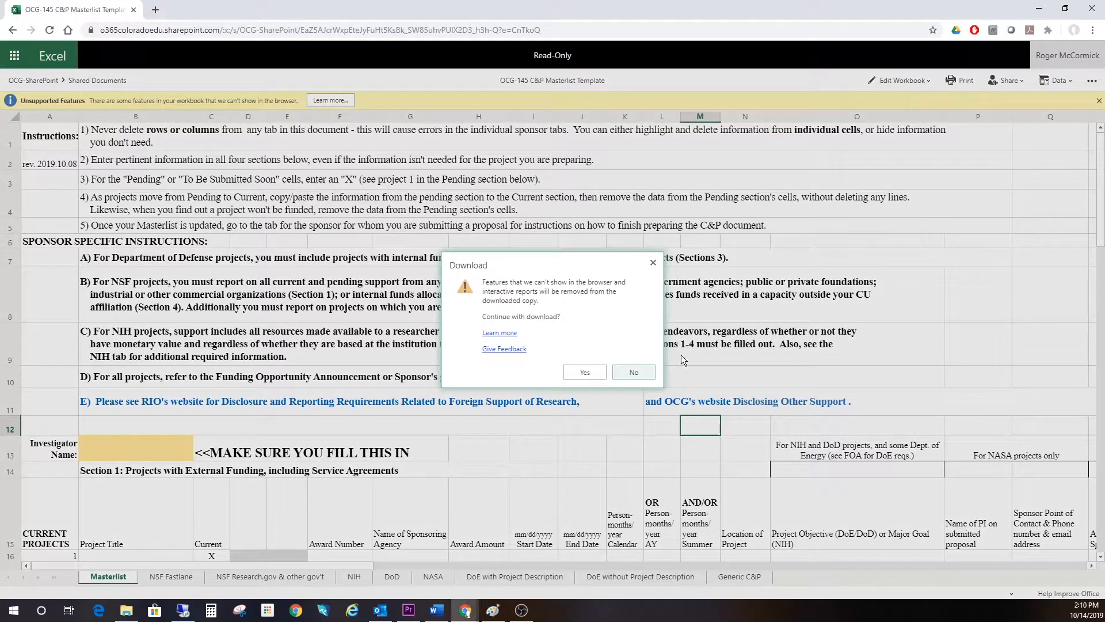
left_click(584, 374)
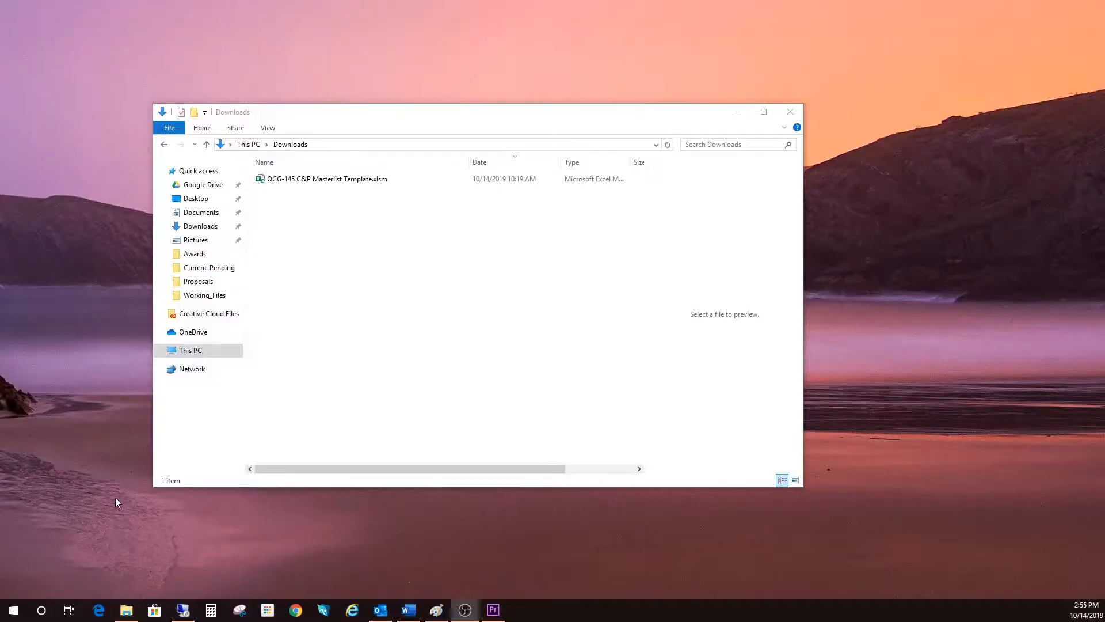
left_click(310, 179)
double_click(311, 178)
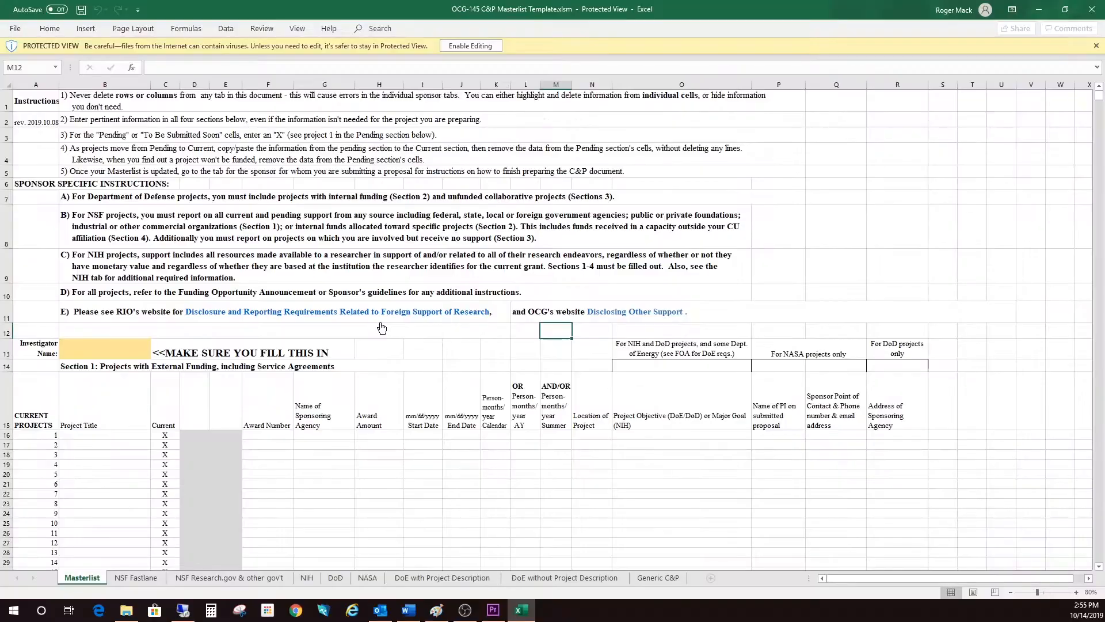
Enable editing and macro content in the template workbook and open its Save As options
left_click(485, 45)
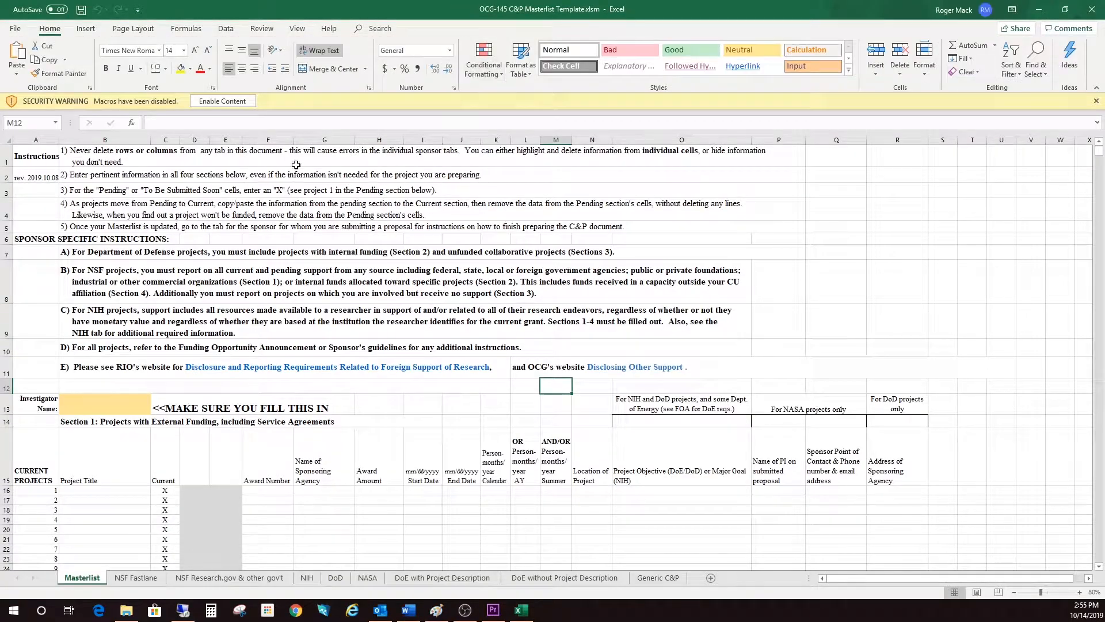
left_click(234, 101)
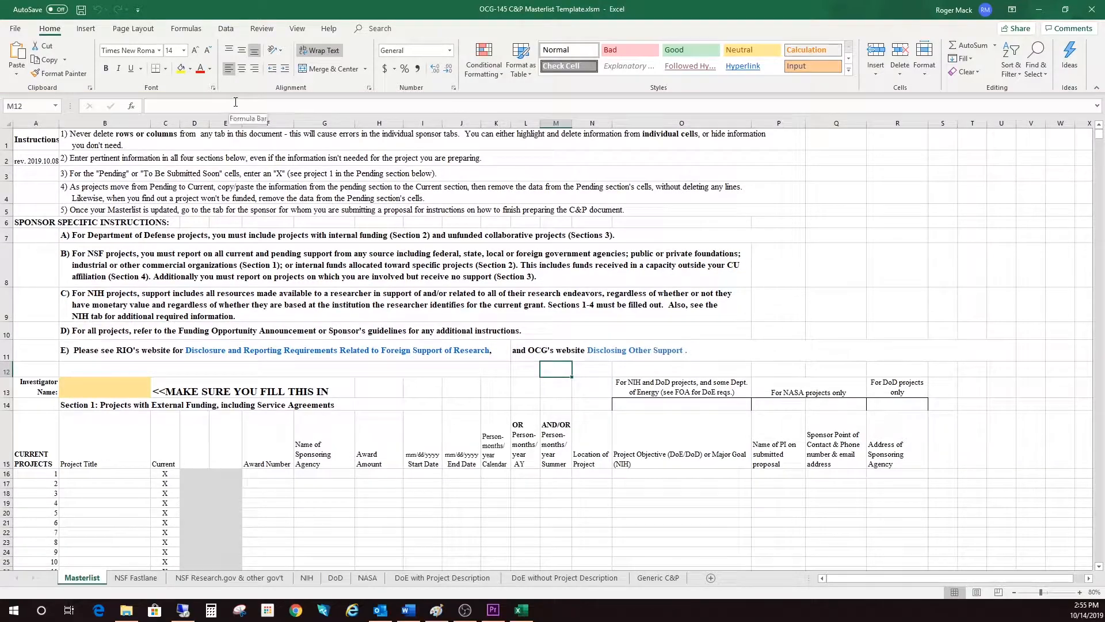
left_click(23, 32)
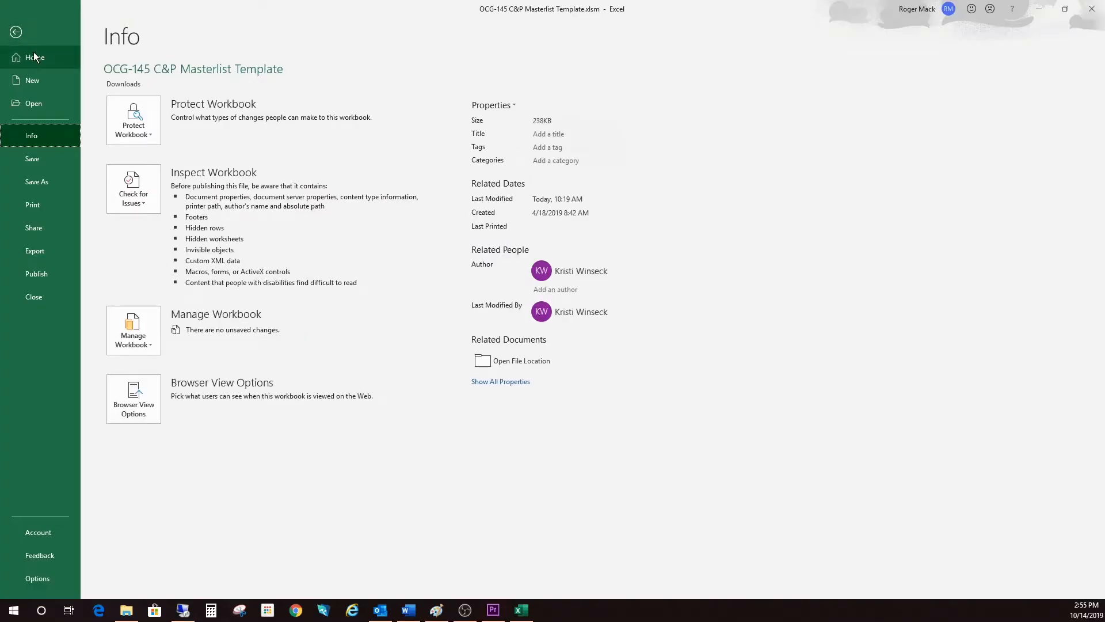
left_click(40, 182)
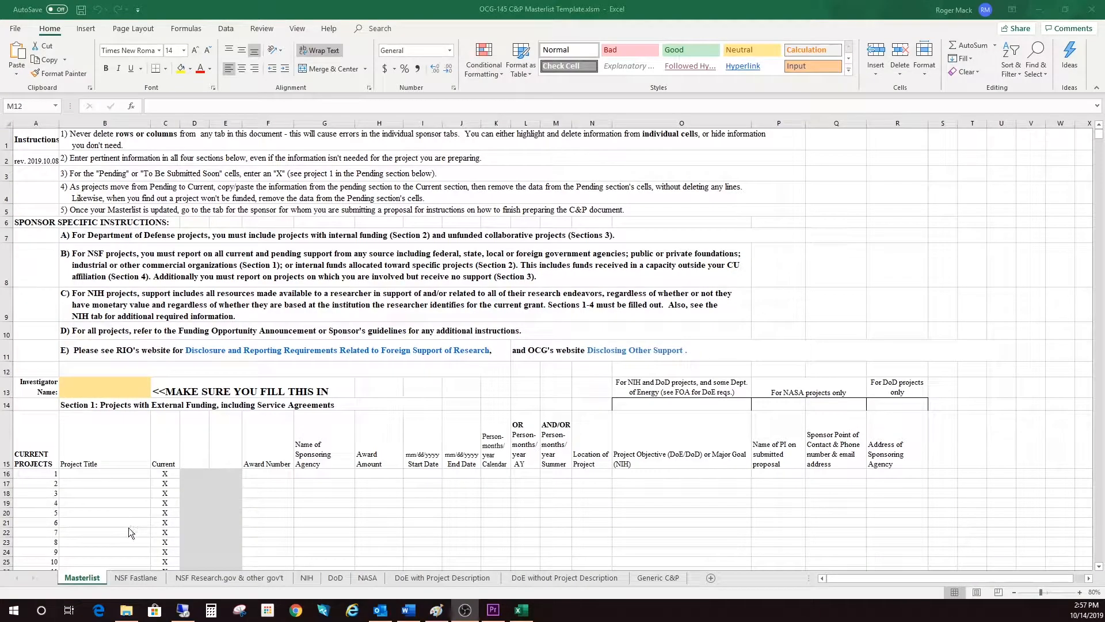
Examine the Masterlist sheet's current and pending project tables and the internal funding, unfunded collaboration and direct payment sections
left_click(86, 578)
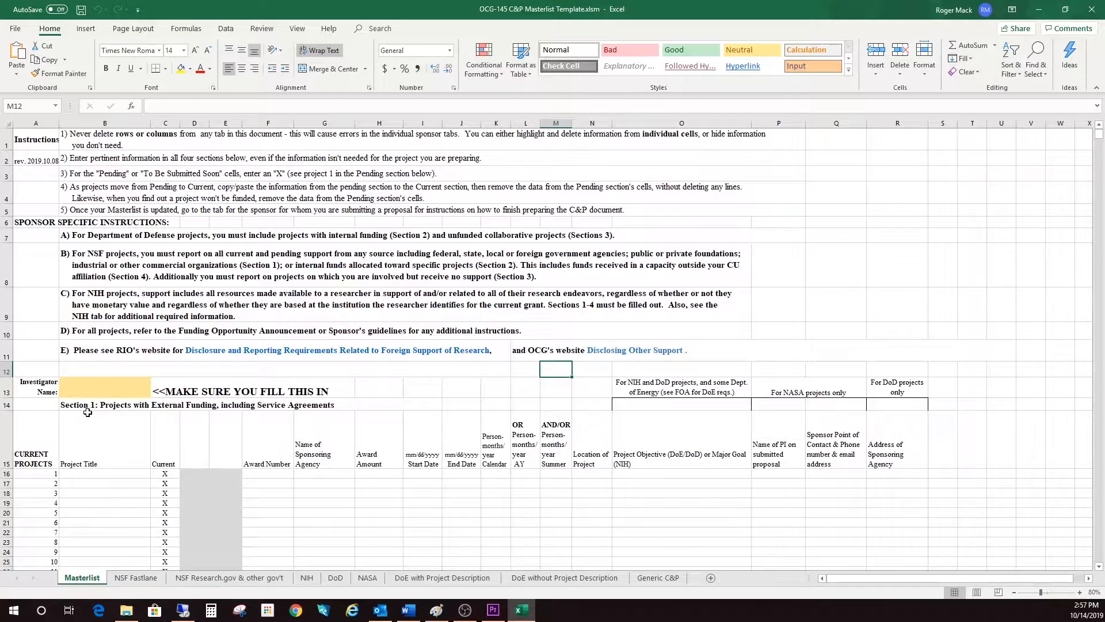
left_click(43, 462)
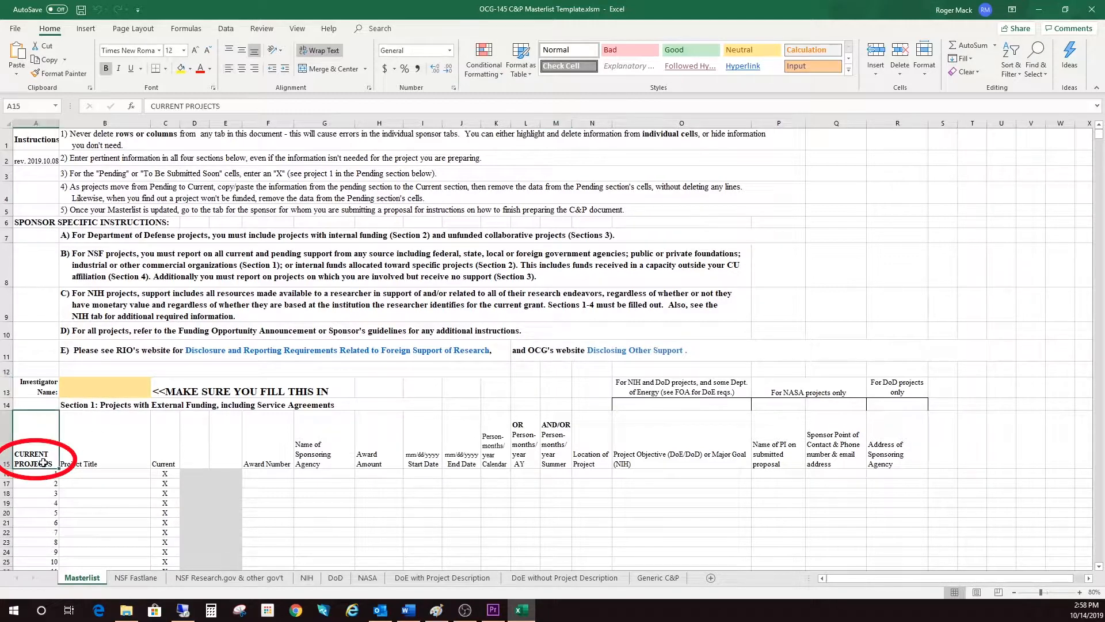
key("Down")
key("Down")
key("Down")
key("Down")
key("Down")
key("Down")
key("Down")
key("Down")
key("Down")
key("Down")
key("Down")
key("Down")
key("Down")
key("Down")
key("Down")
key("Down")
key("Down")
key("Down")
key("Down")
key("Down")
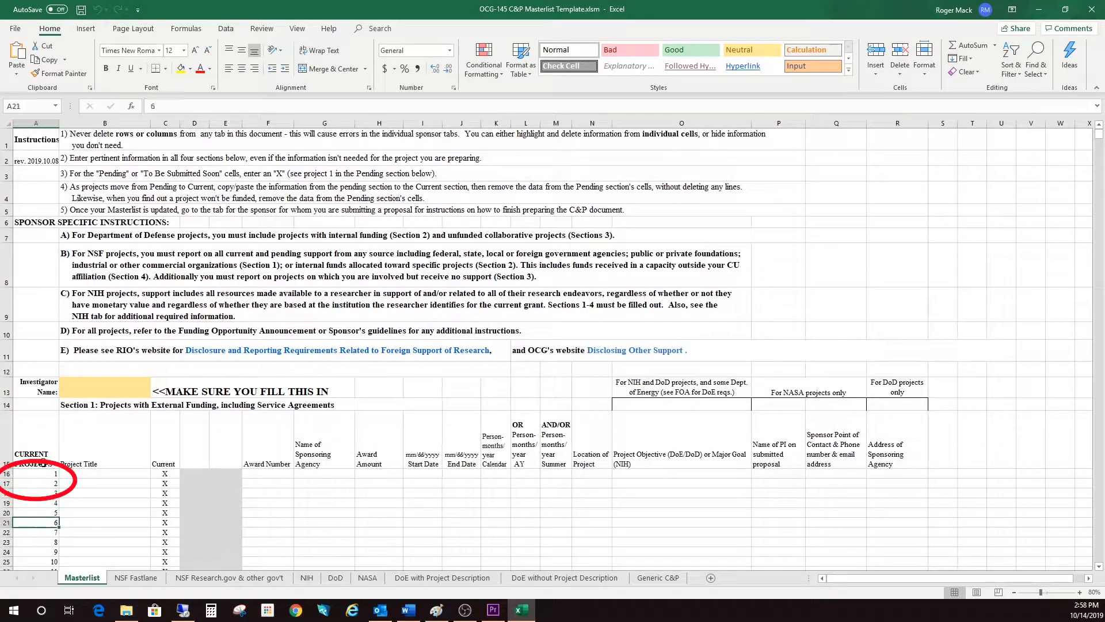
key("Down")
key("Down")
key("Down")
key("Up")
key("Up")
key("Up")
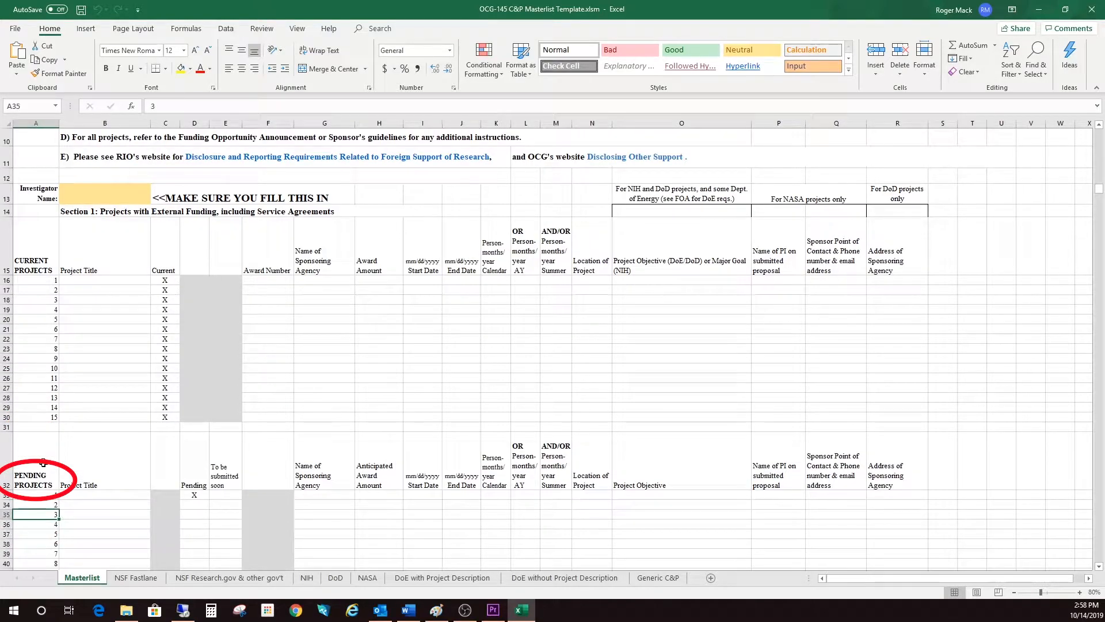
scroll(34, 472, "down", 4)
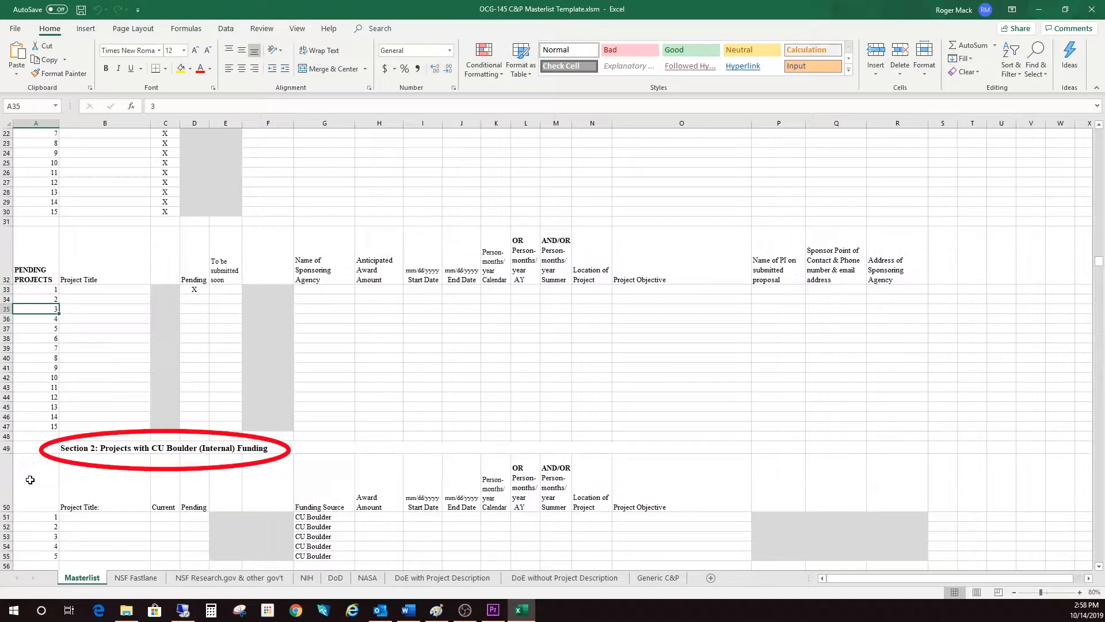
scroll(30, 479, "down", 4)
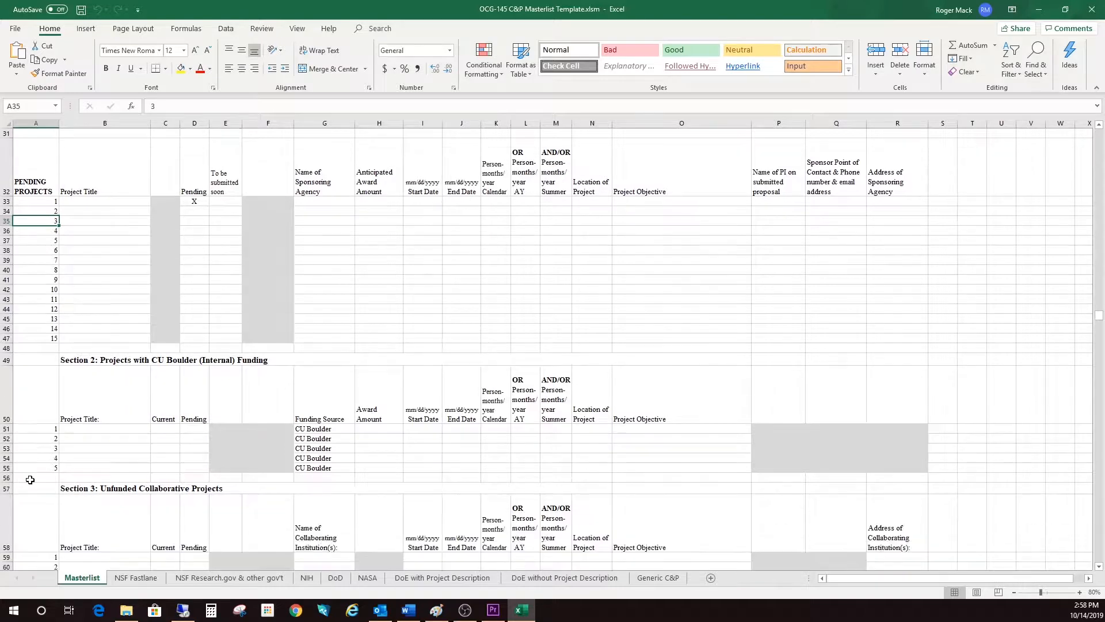
scroll(30, 479, "down", 1)
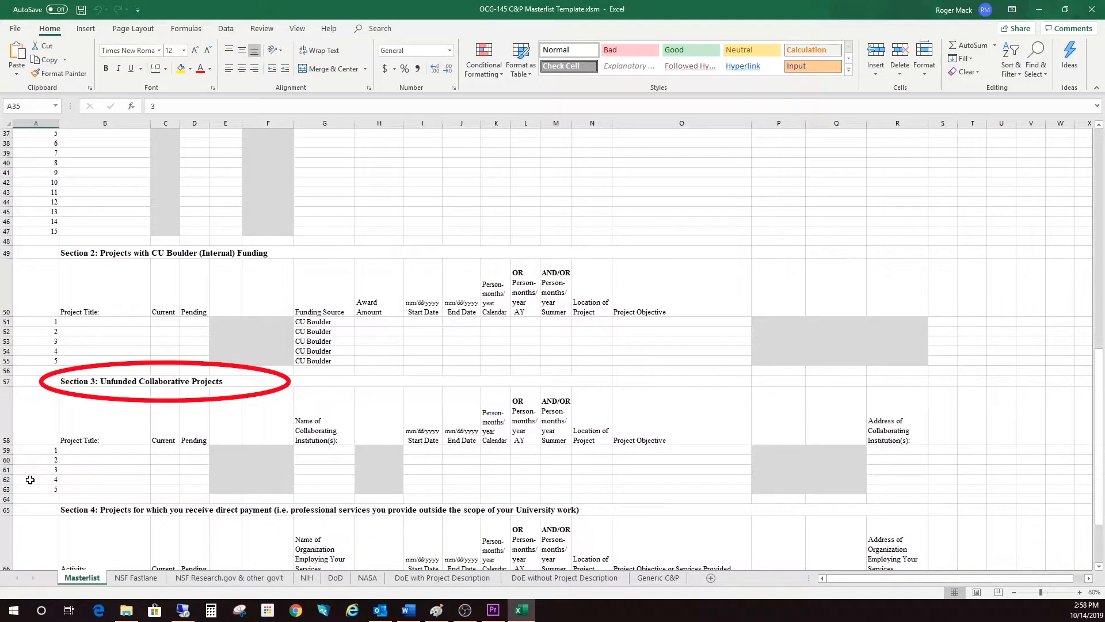
scroll(30, 480, "down", 4)
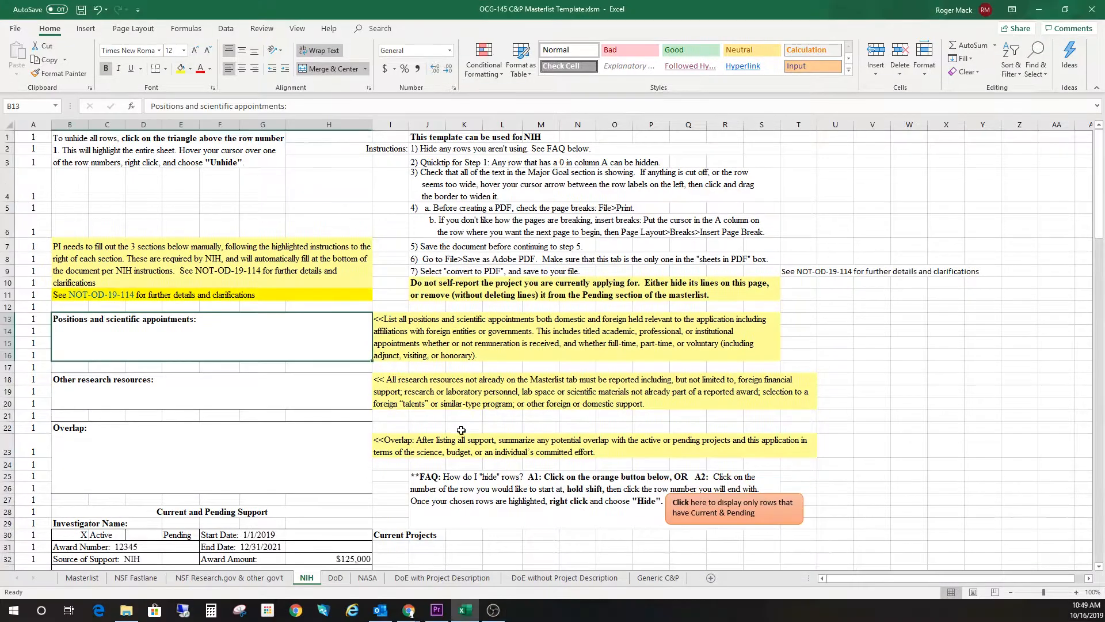
Display only the rows that have Current & Pending projects on the NIH sheet
scroll(461, 430, "down", 5)
scroll(461, 430, "down", 2)
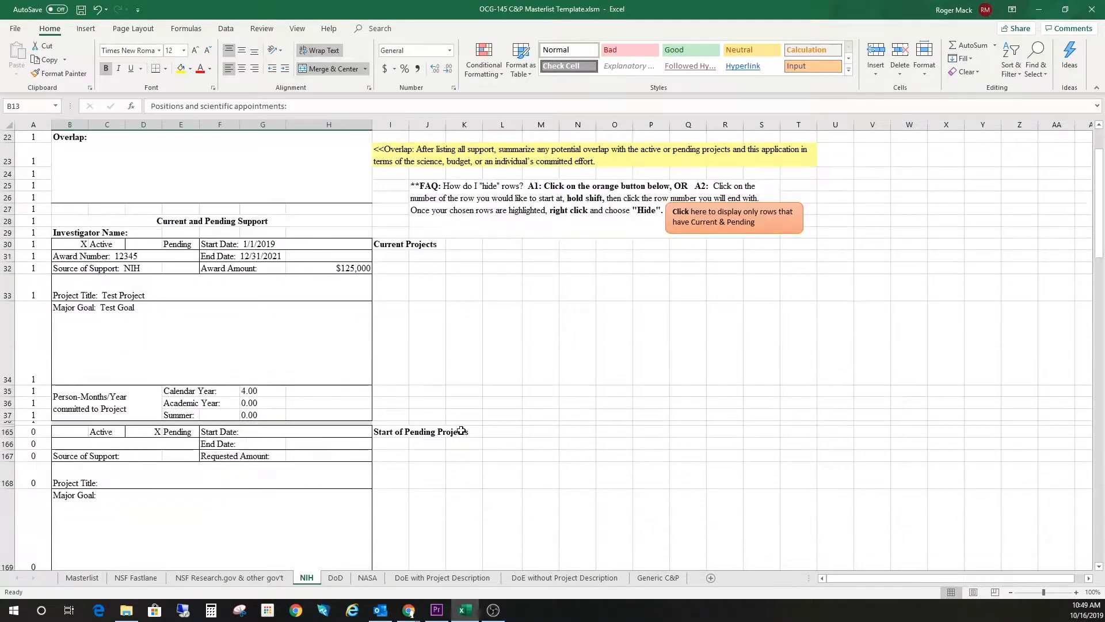
left_click(749, 221)
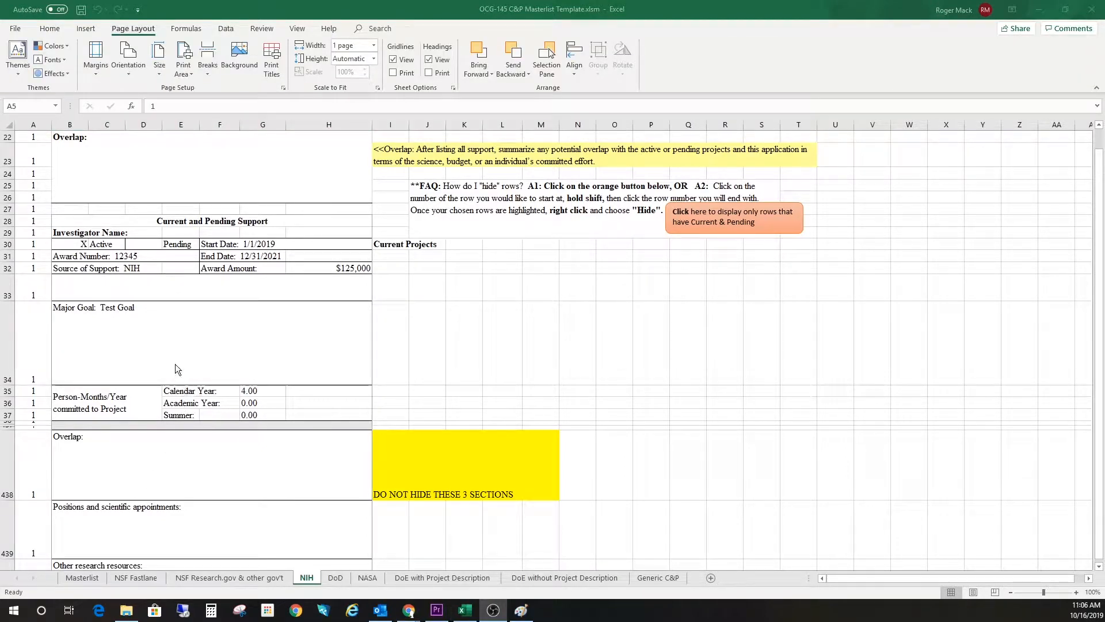
Check the NIH sheet's page breaks in the print preview and return to the worksheet
left_click(16, 30)
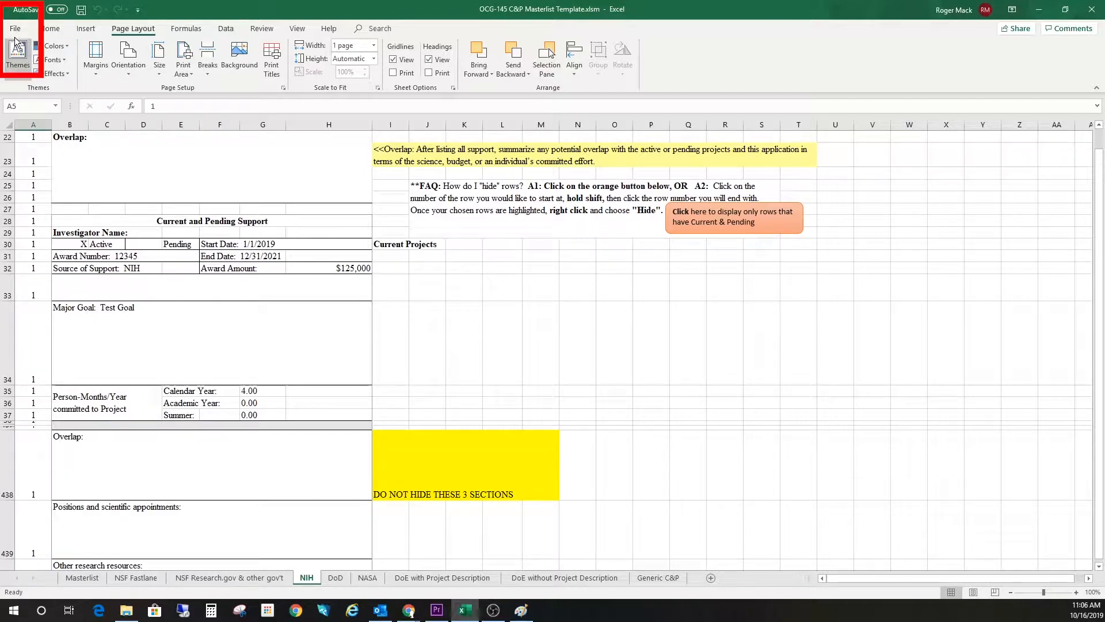
left_click(16, 31)
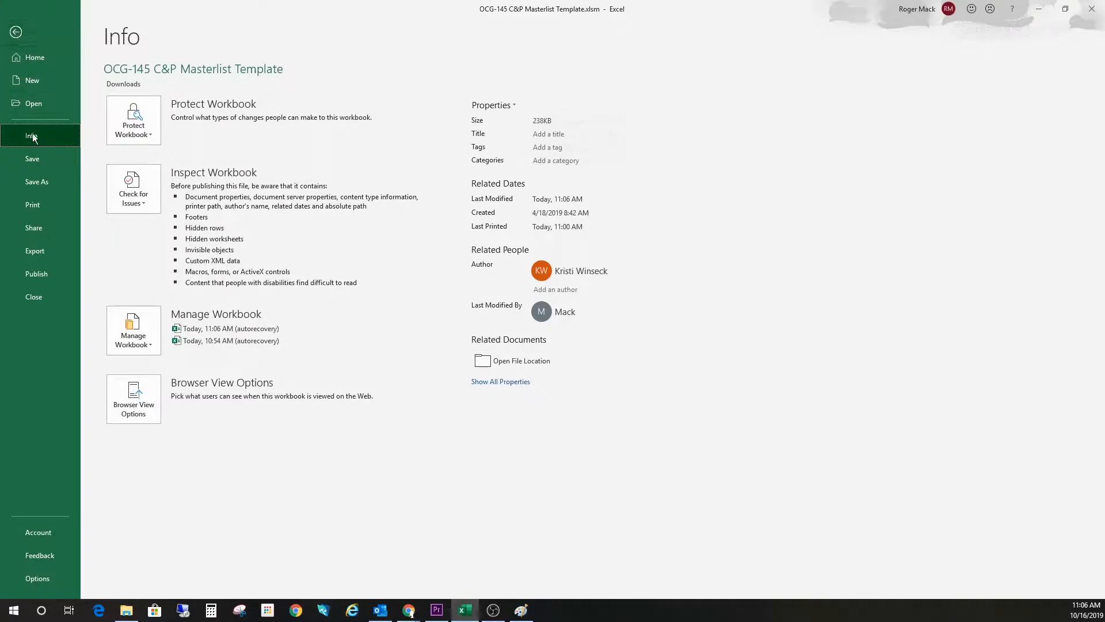
left_click(28, 207)
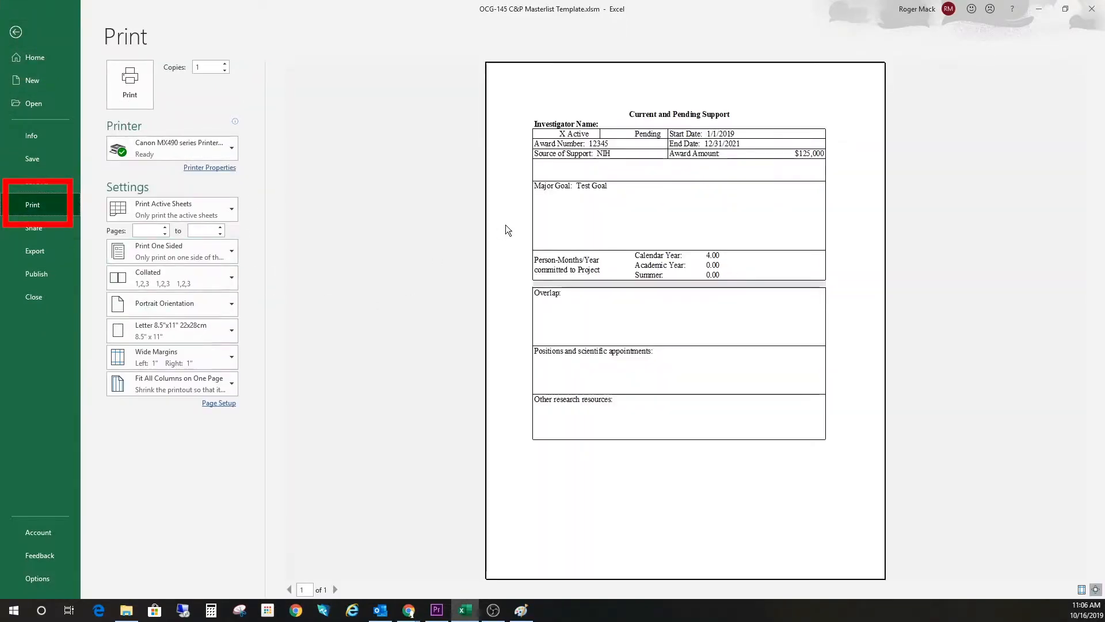
left_click(14, 33)
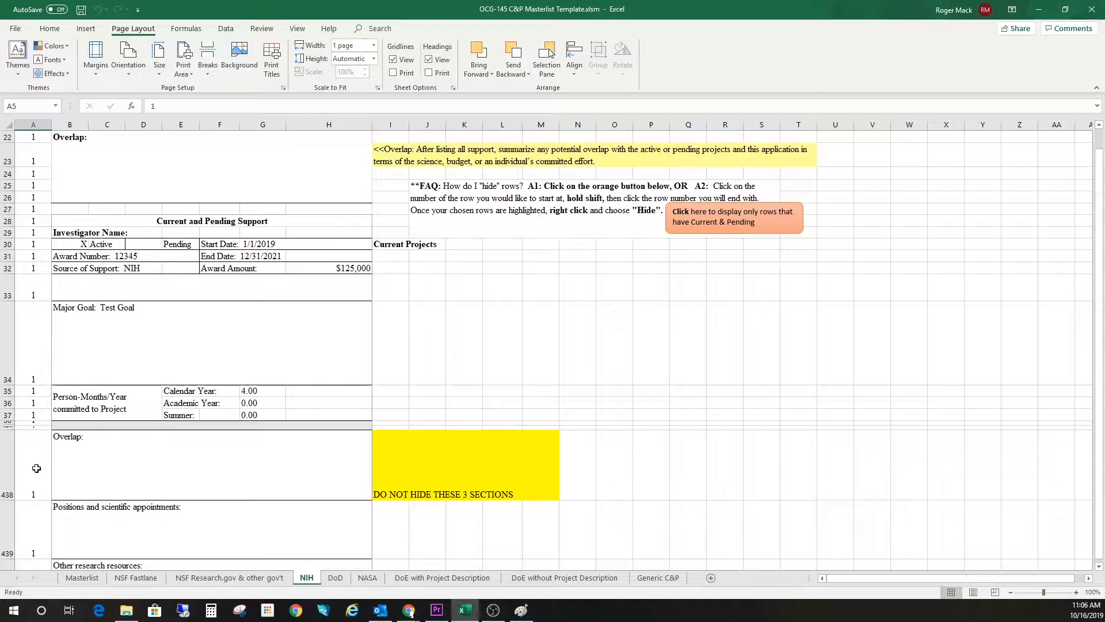
Insert a page break at cell A438, above the lower Overlap section of the NIH sheet
left_click(37, 468)
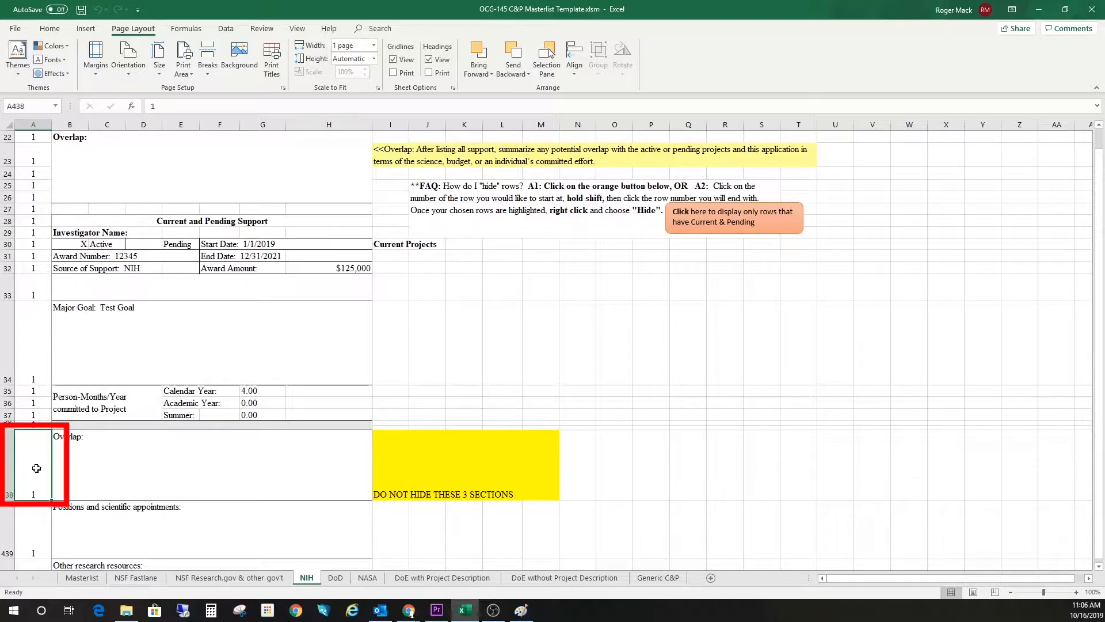
left_click(210, 56)
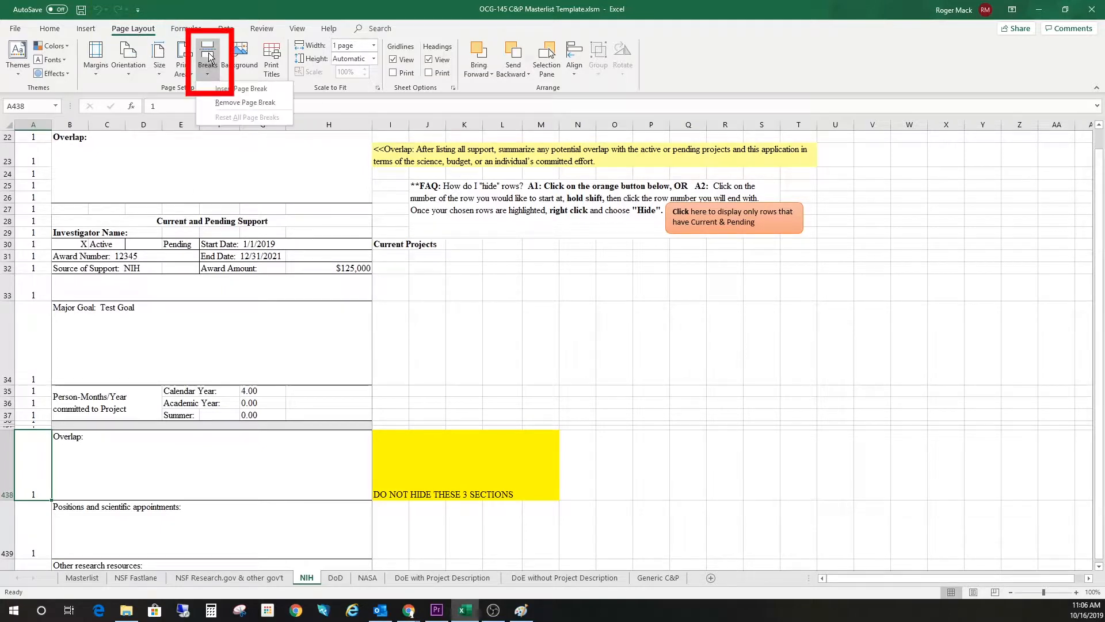
left_click(220, 90)
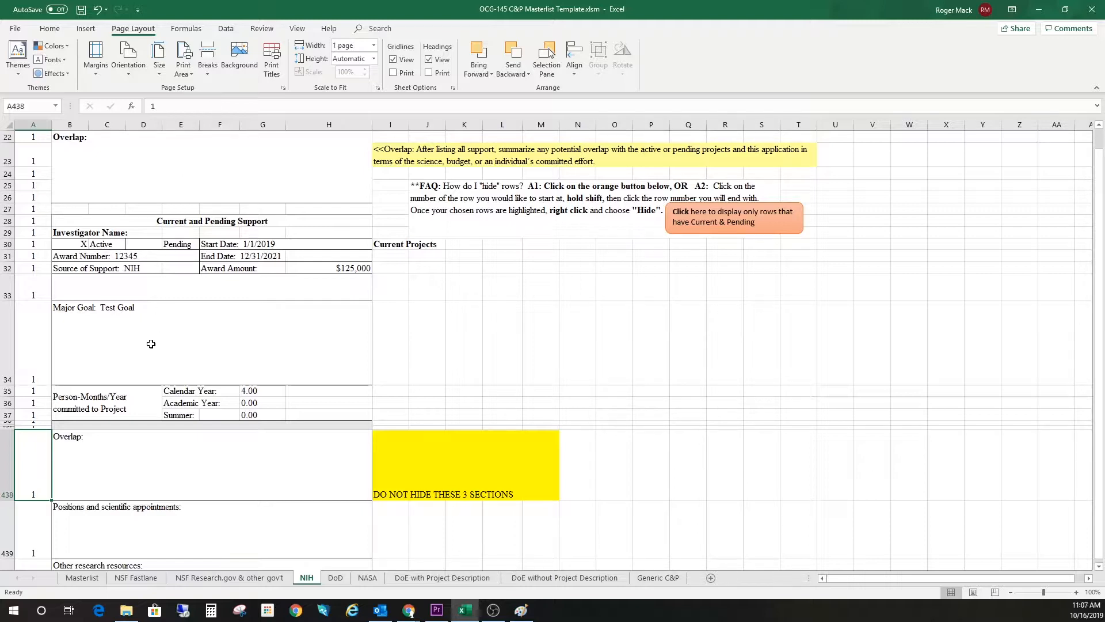
Select the entire NIH sheet and unhide all of its rows
left_click(48, 30)
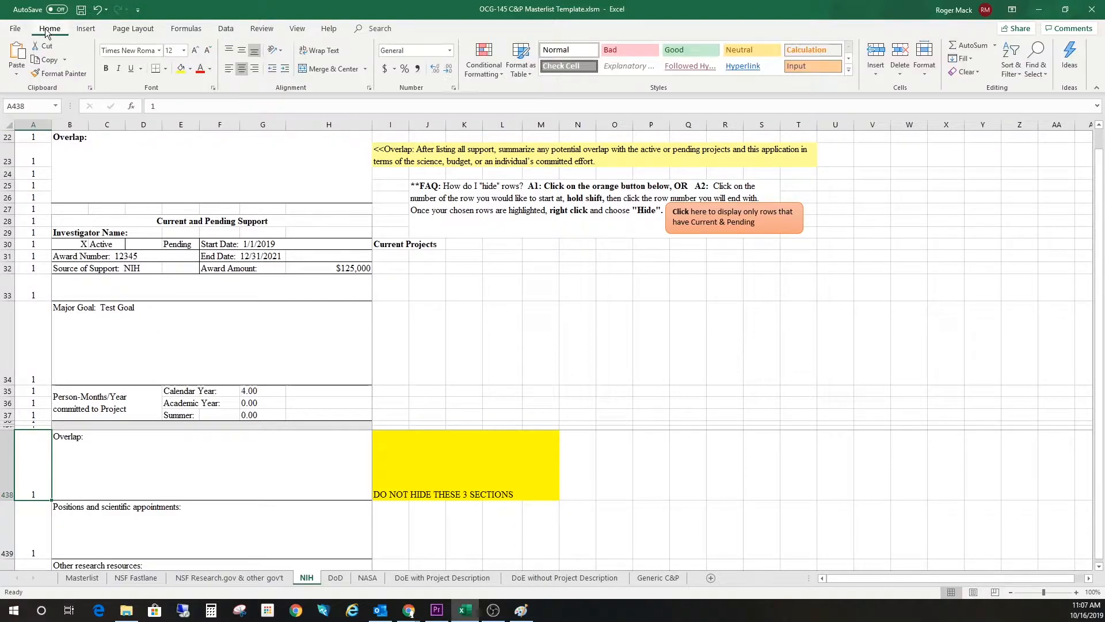
left_click(10, 127)
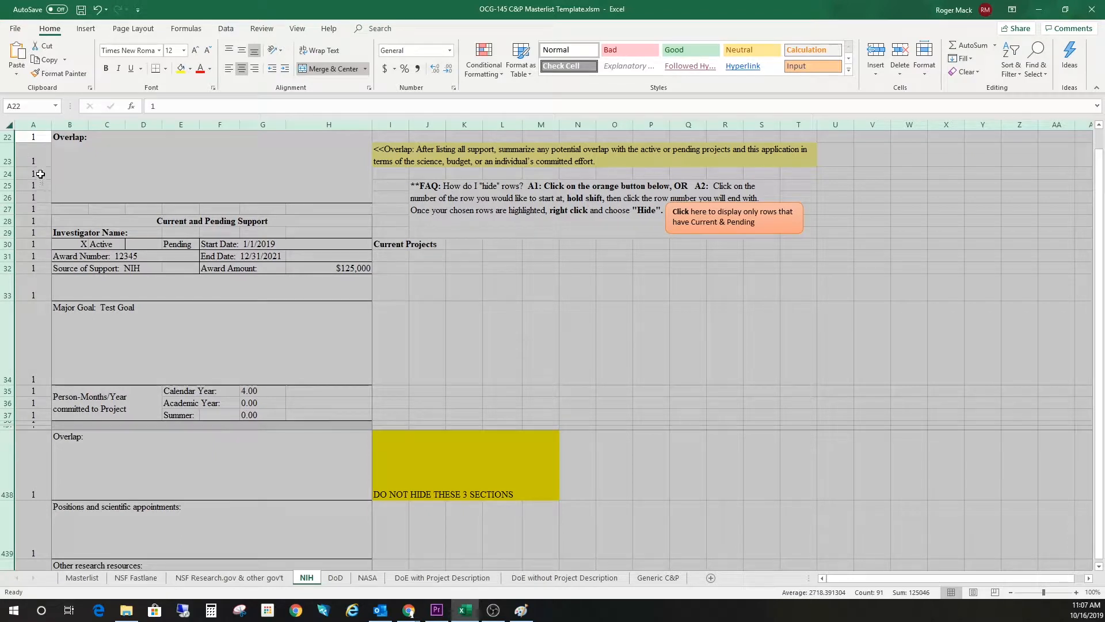
right_click(7, 172)
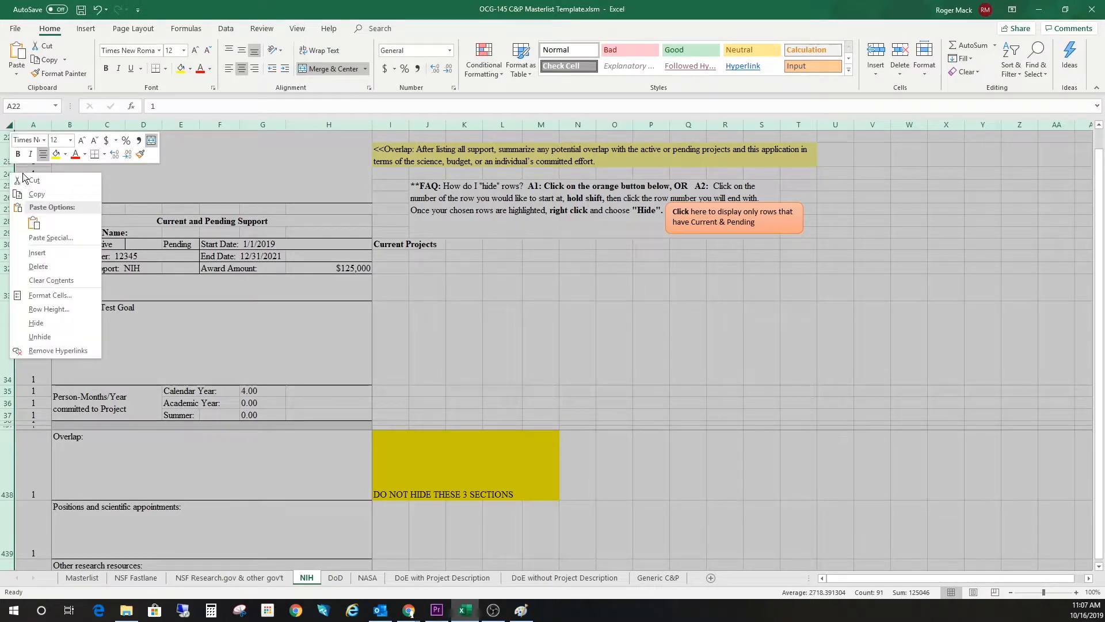
left_click(41, 337)
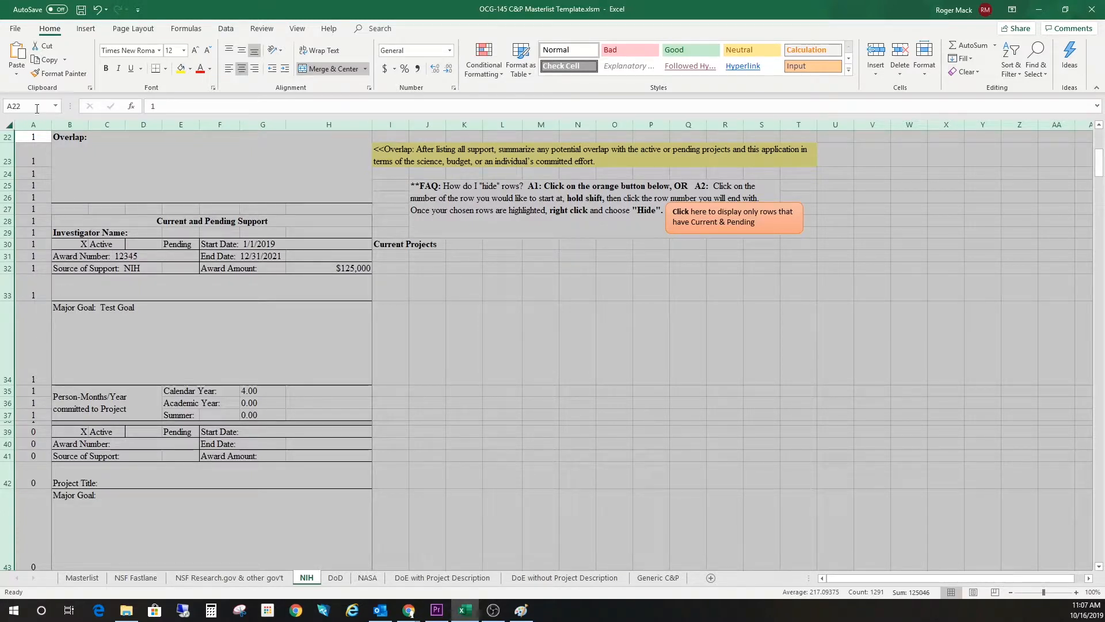
Save the Masterlist workbook under its current name
left_click(15, 29)
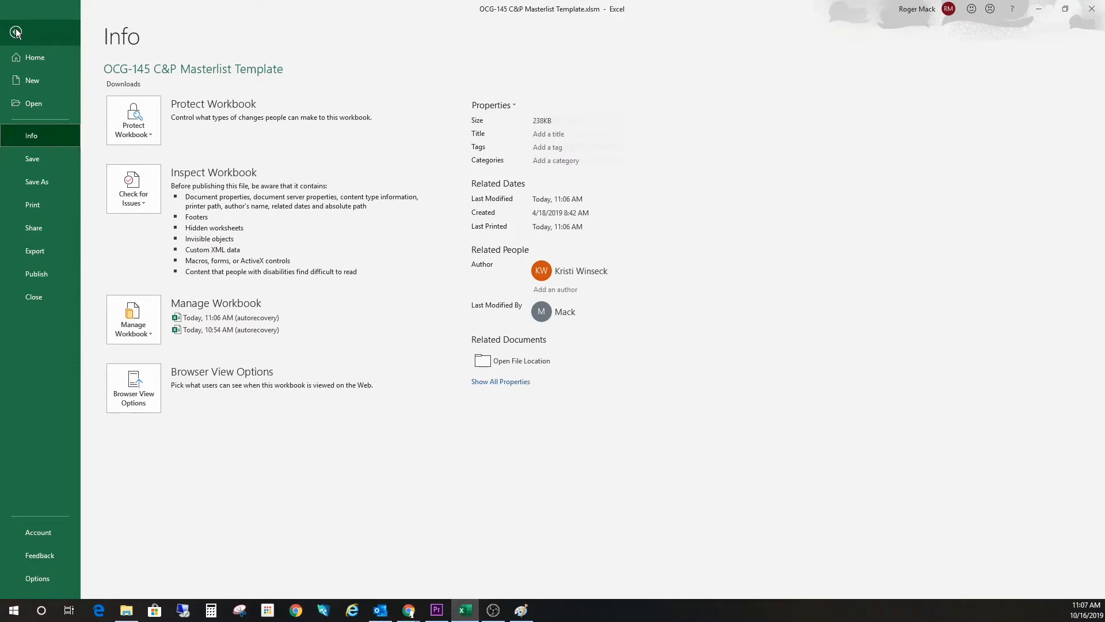
left_click(32, 163)
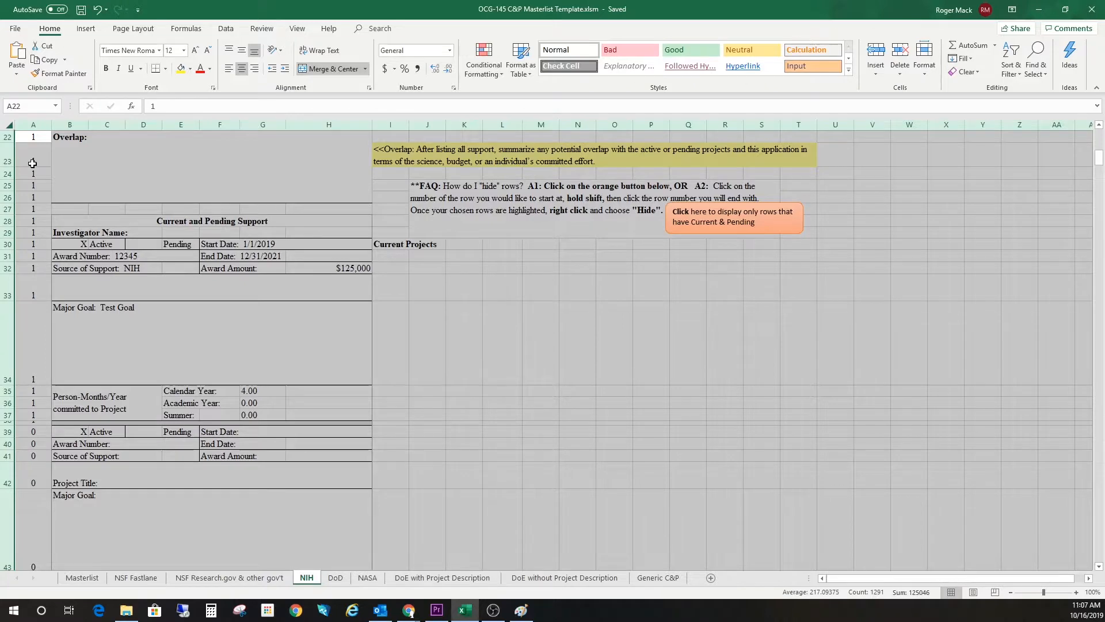
Open the file commands for the saved workbook
left_click(15, 29)
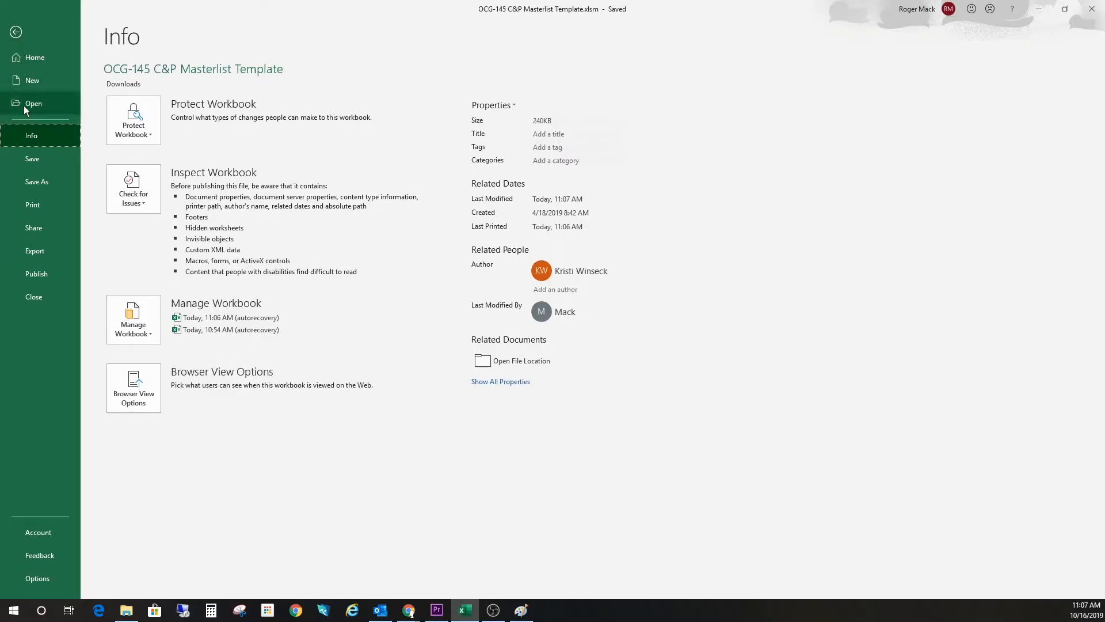